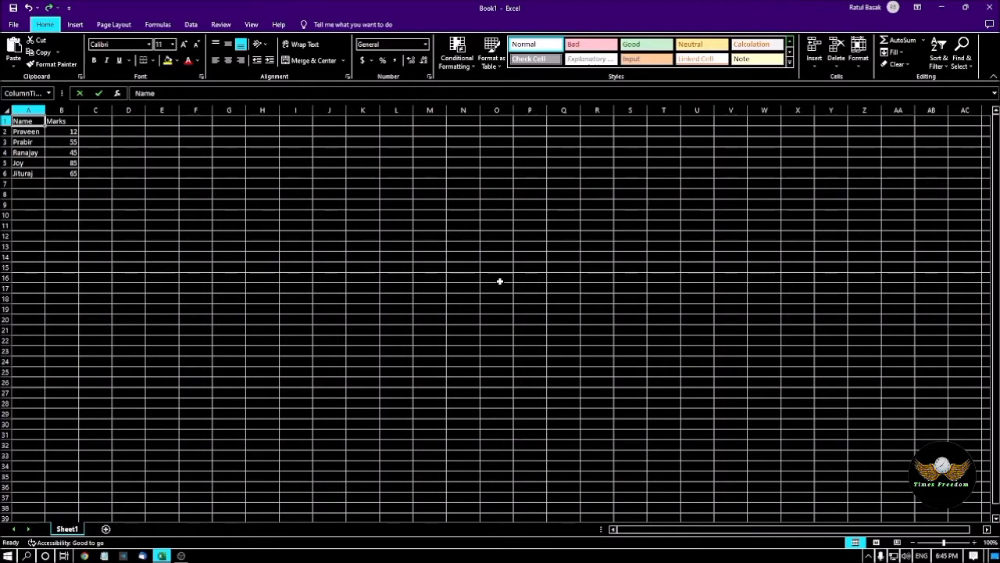
Review the column headings in row 1 and the entries in the Name column down to A6
key(Right)
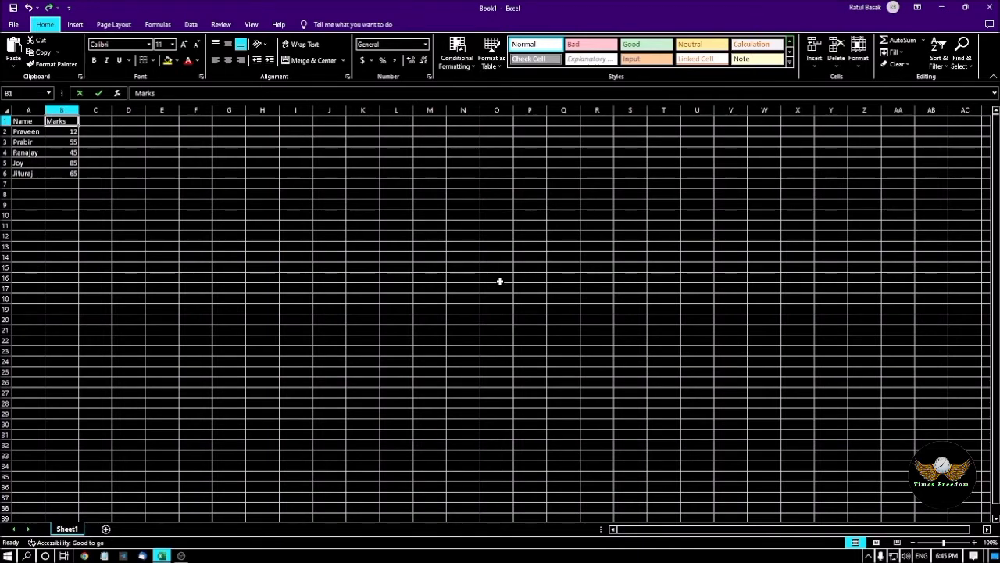
key(Left)
key(Down)
key(Down)
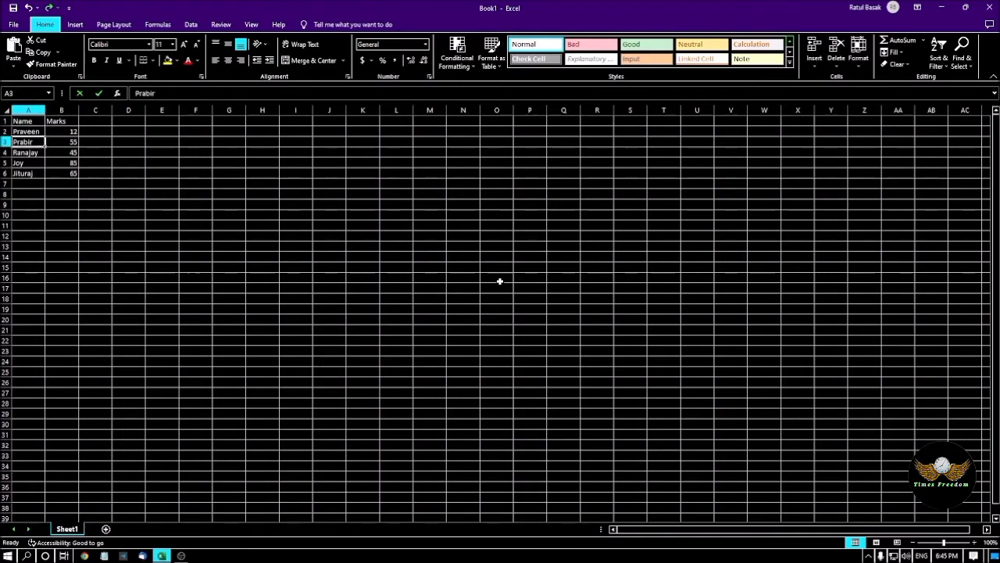
key(Down)
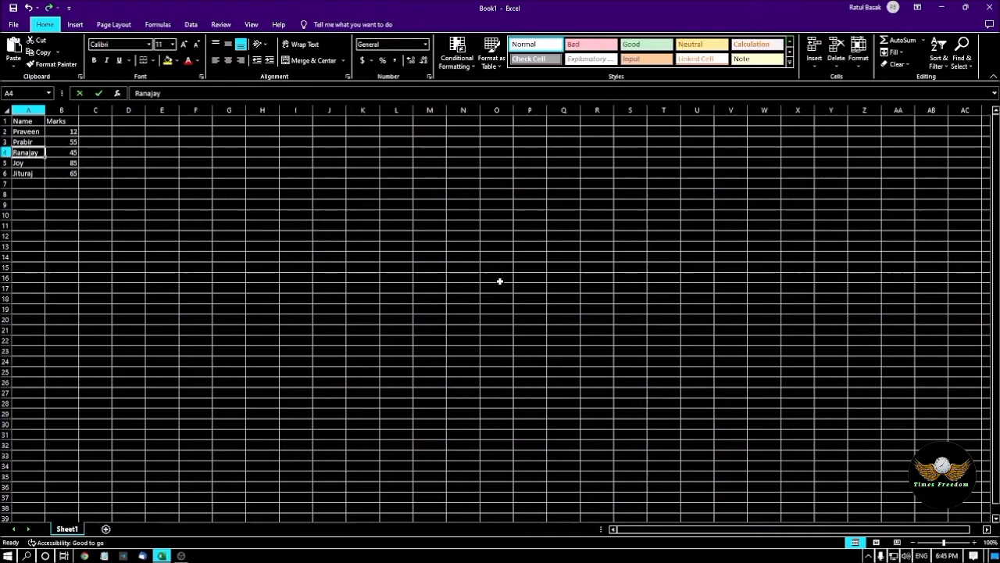
key(Down)
key(Down)
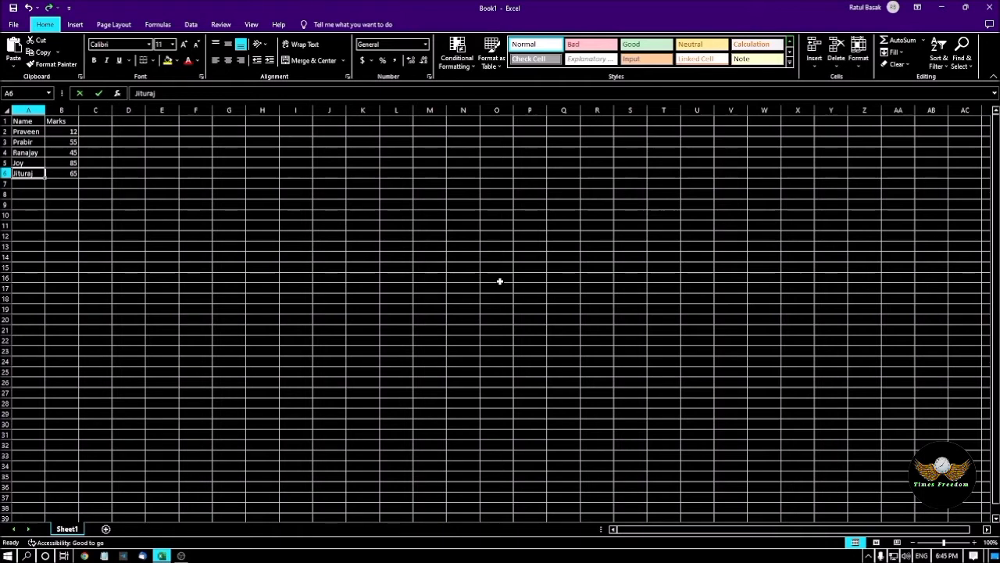
key(Up)
key(Up)
key(Up)
key(Up)
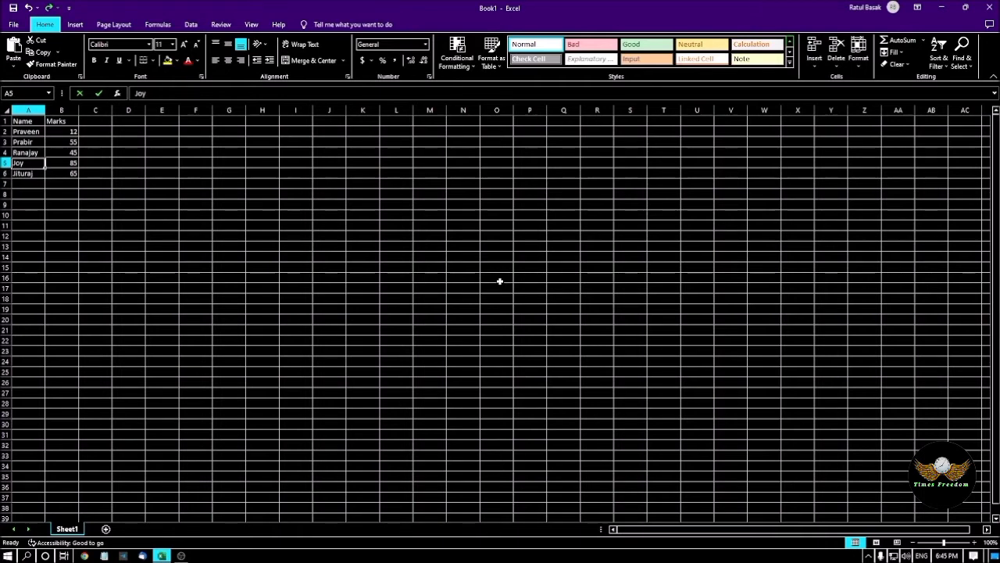
Review the entries in the Marks column from the heading in B1 down to B6
key(Right)
key(Up)
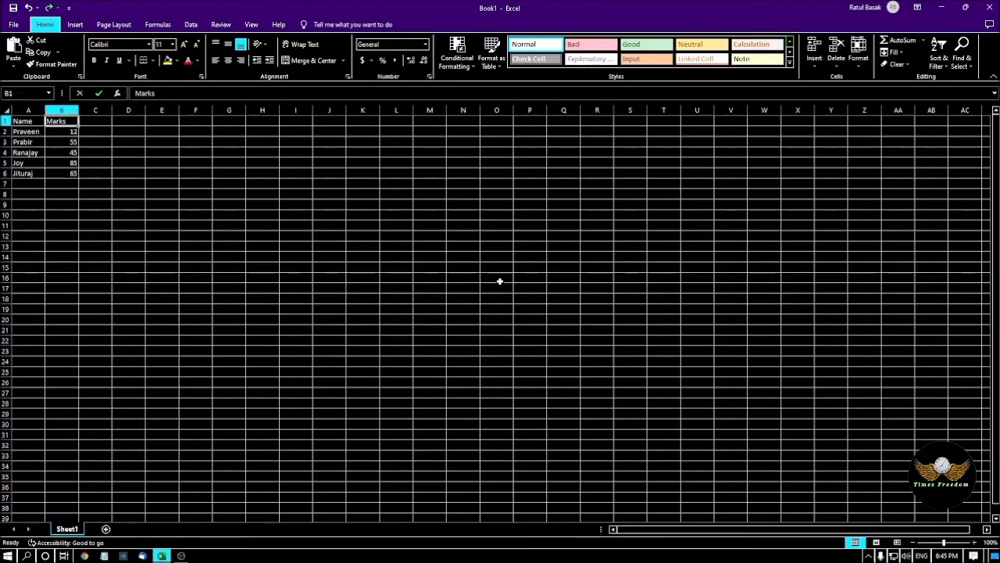
key(Down)
key(Down)
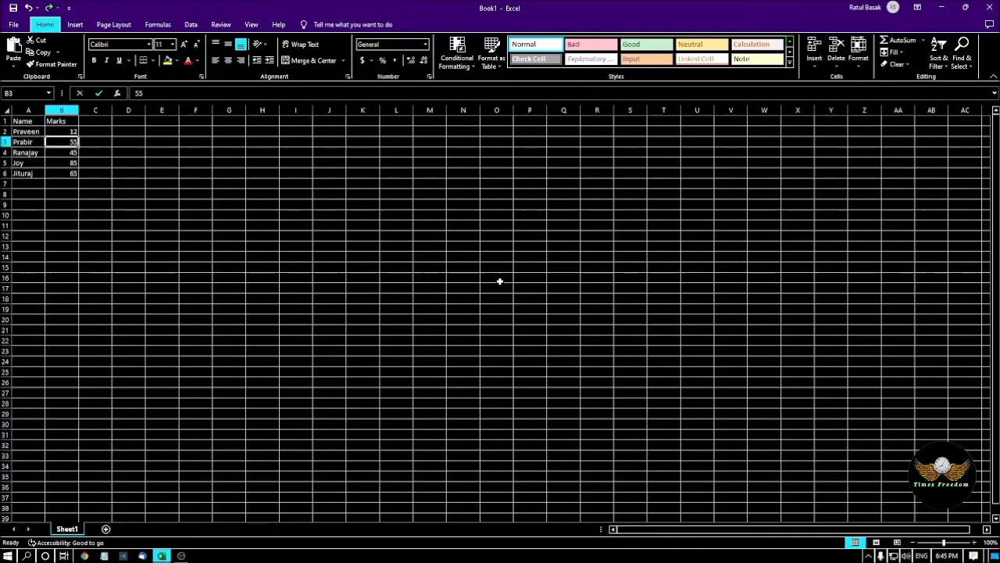
key(Down)
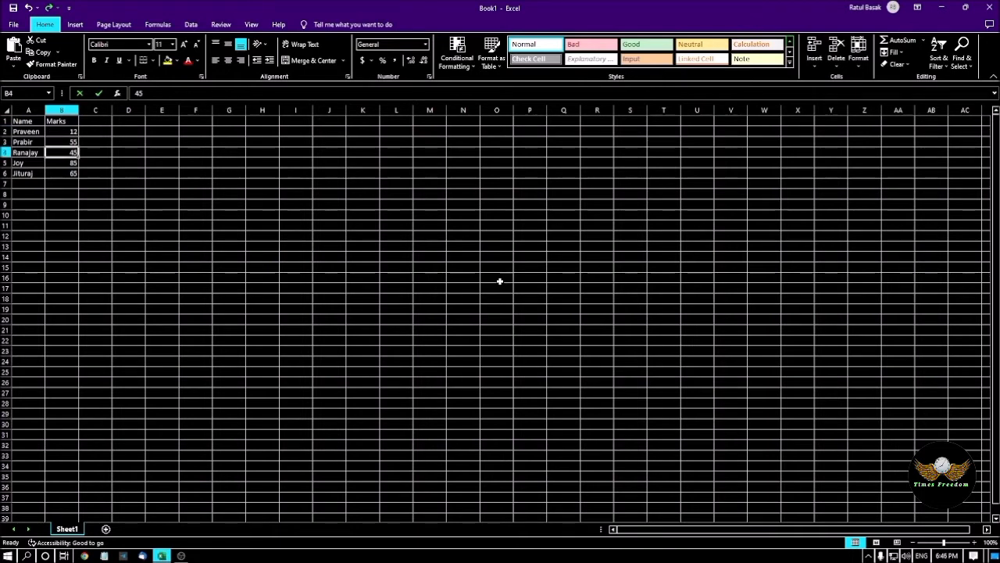
key(Down)
key(Down)
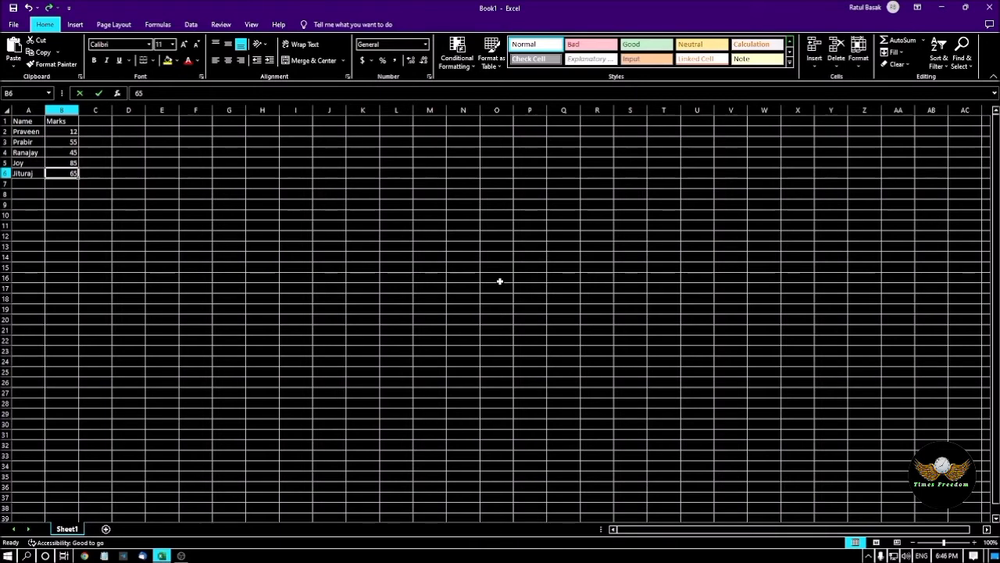
key(ctrl+Up)
key(Down)
key(Down)
key(Down)
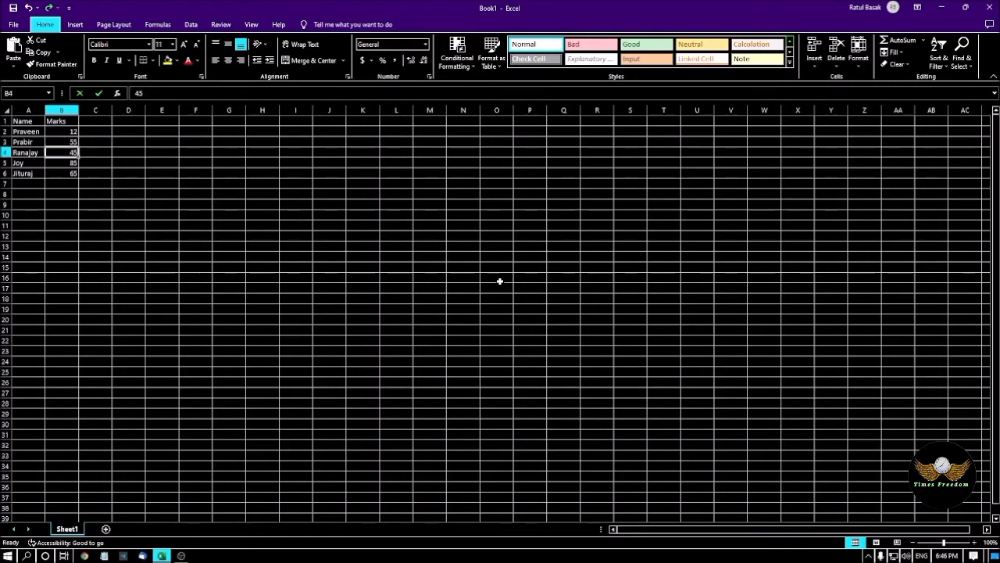
key(Down)
key(Down)
key(Down)
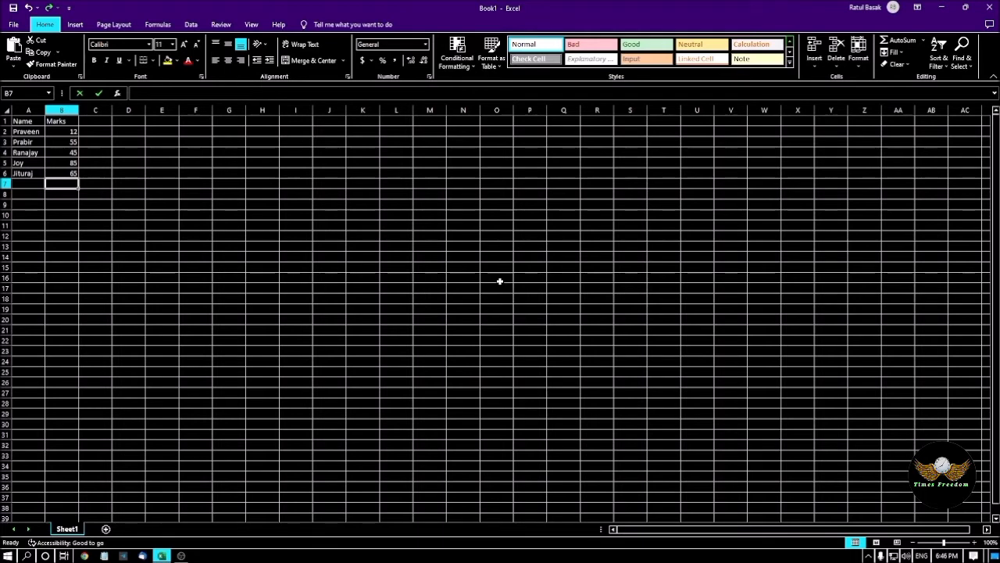
key(Up)
key(Right)
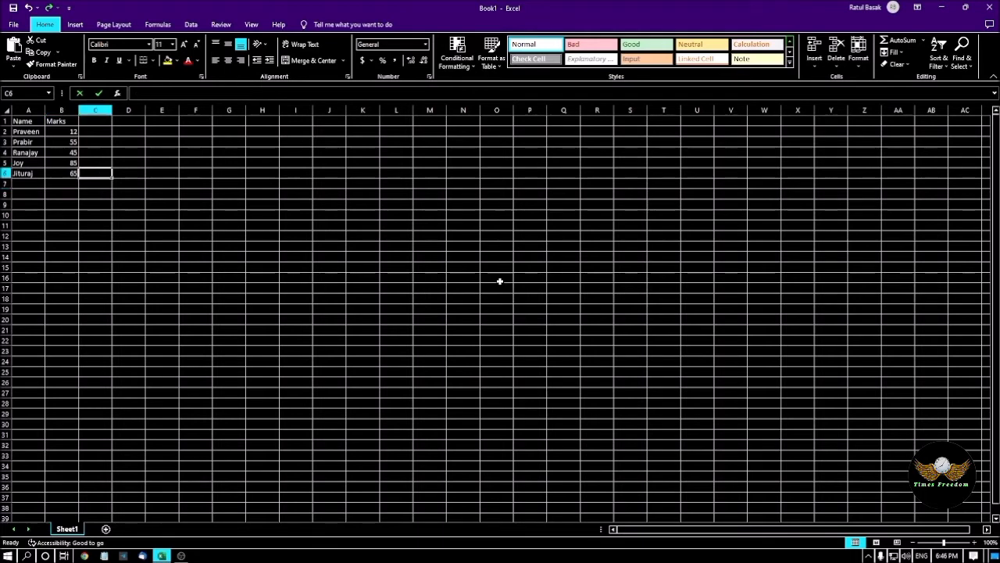
Enter the formula =COUNT(A1:B6) in cell C1 to count the numeric cells of the table
key(Left)
key(Up)
key(ctrl+Up)
key(Right)
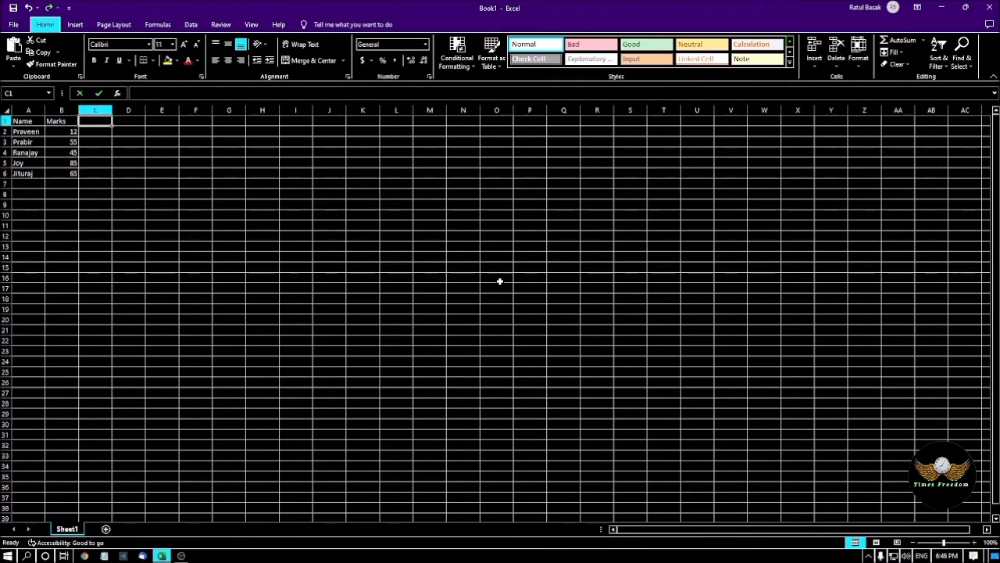
key(F2)
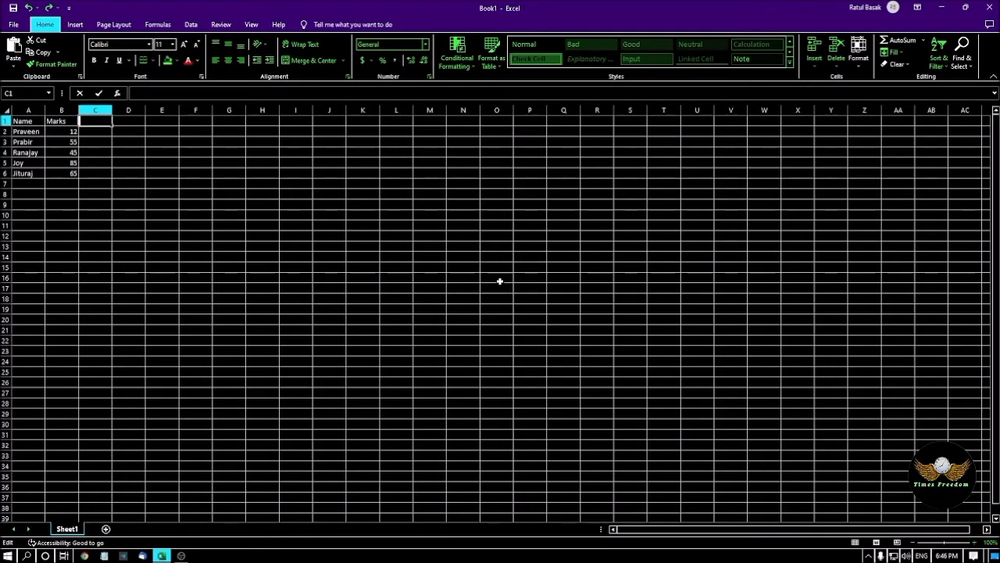
text(=)
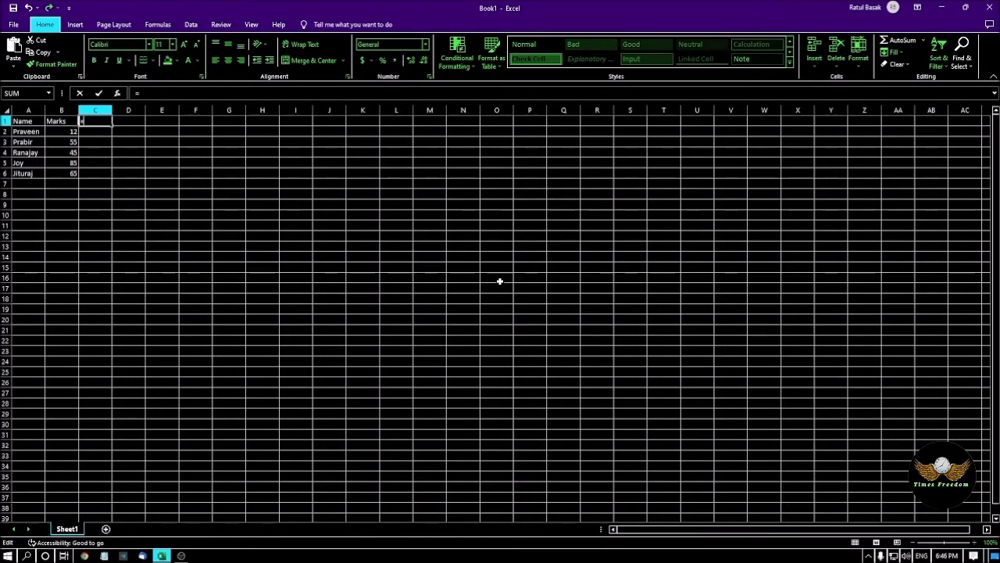
text(count)
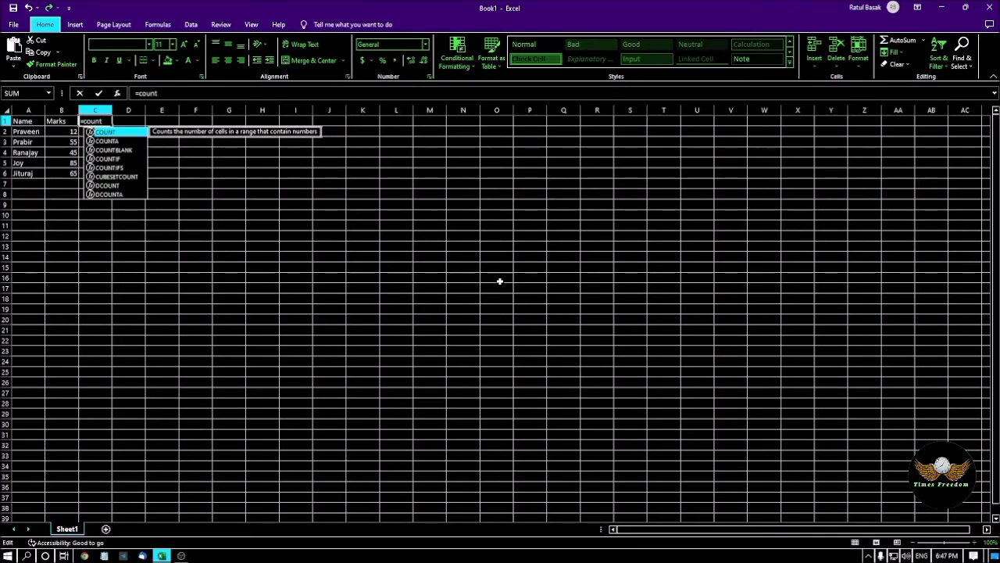
text(()
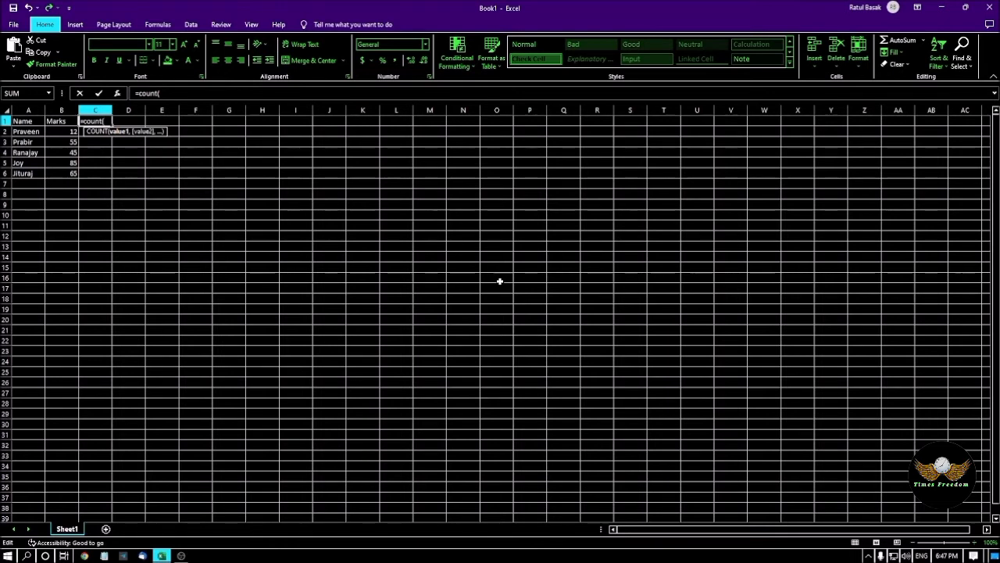
text(a1:b)
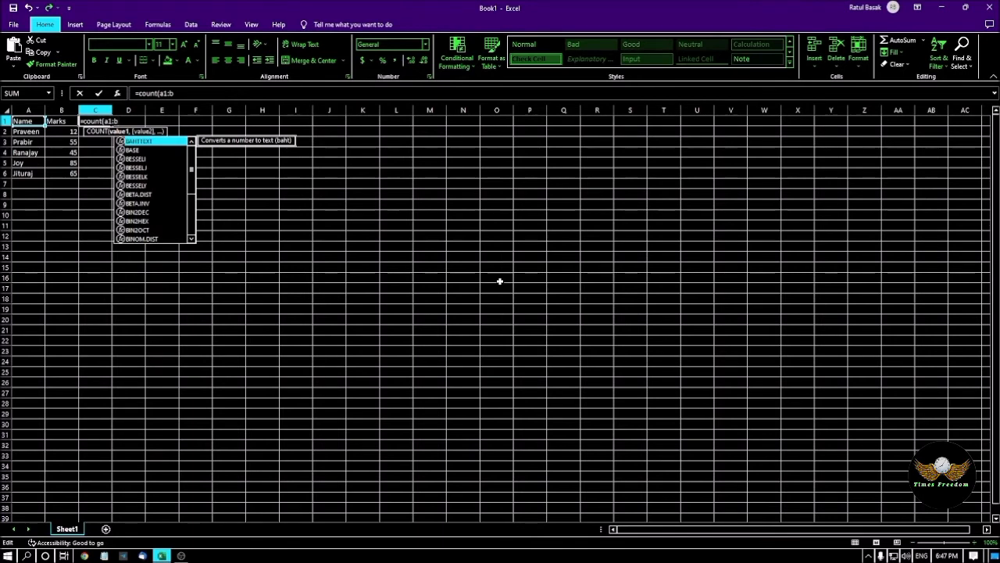
key(Escape)
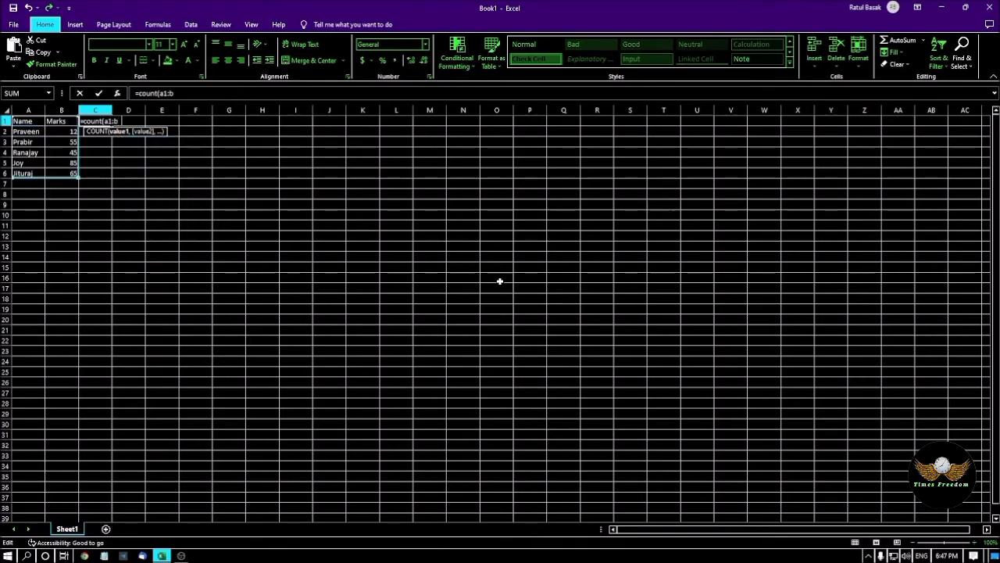
text(6)
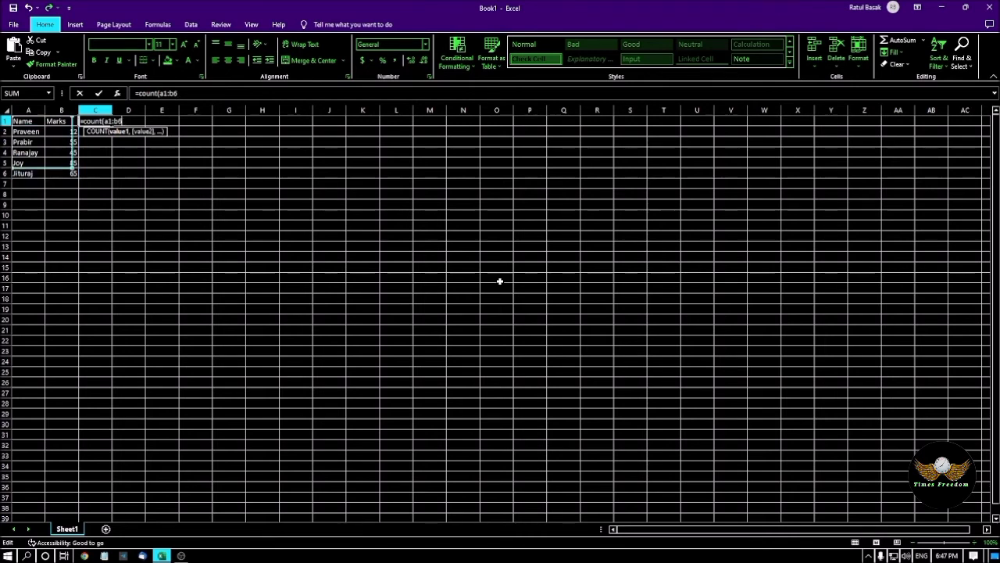
text())
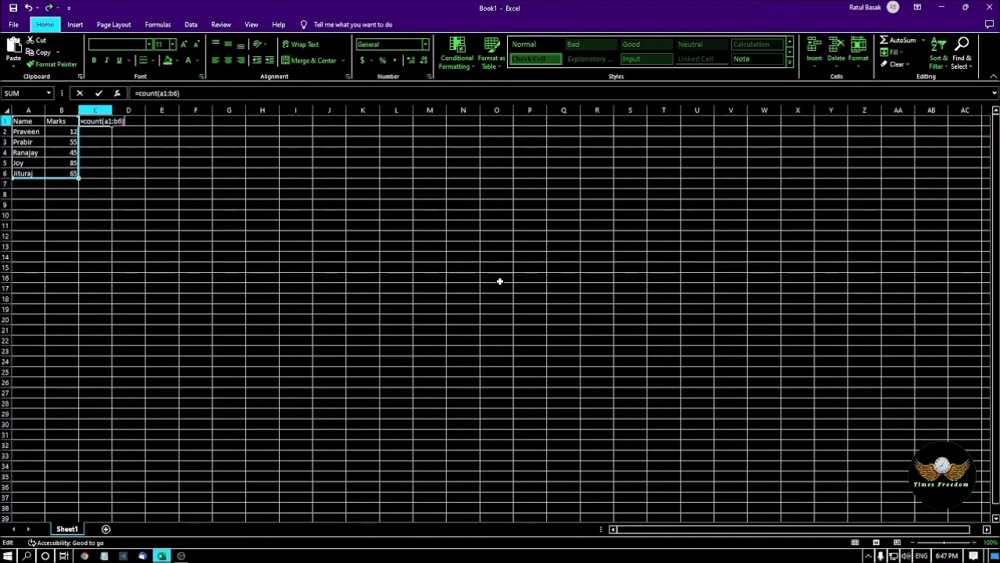
key(Return)
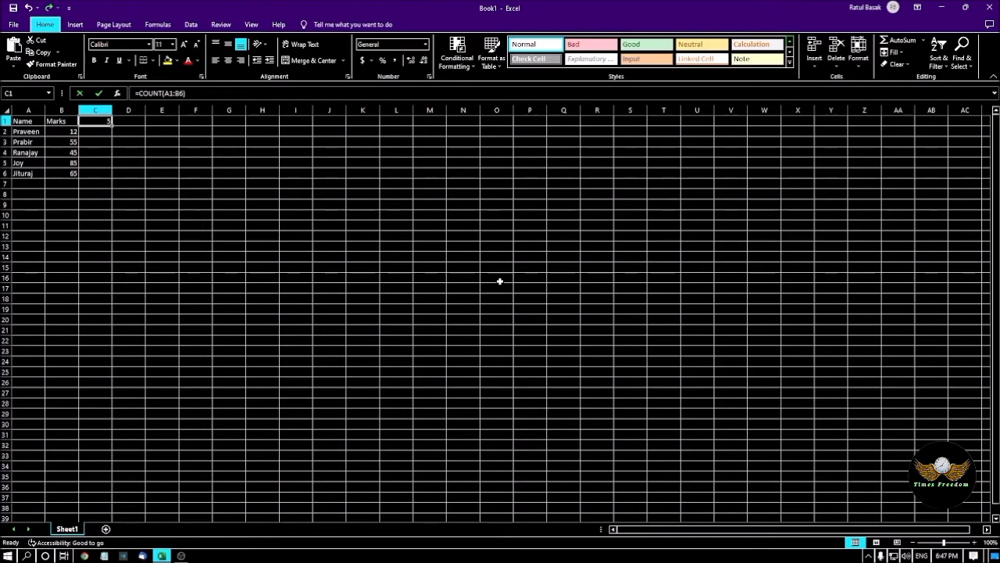
Enter the formula =COUNTIF(A1:B6,"*") in cell C2 to count the table's text cells, and reselect C2
key(Down)
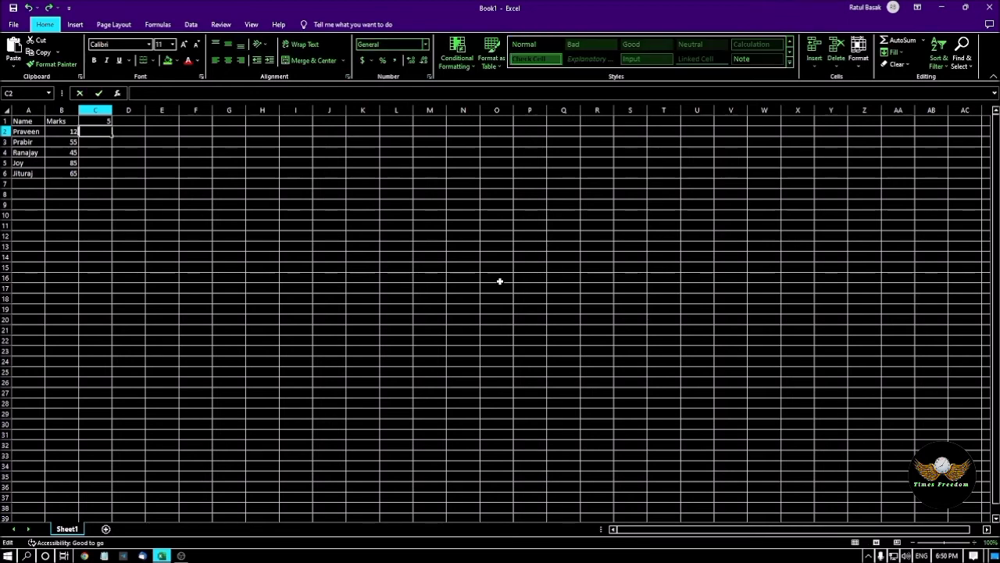
text(=)
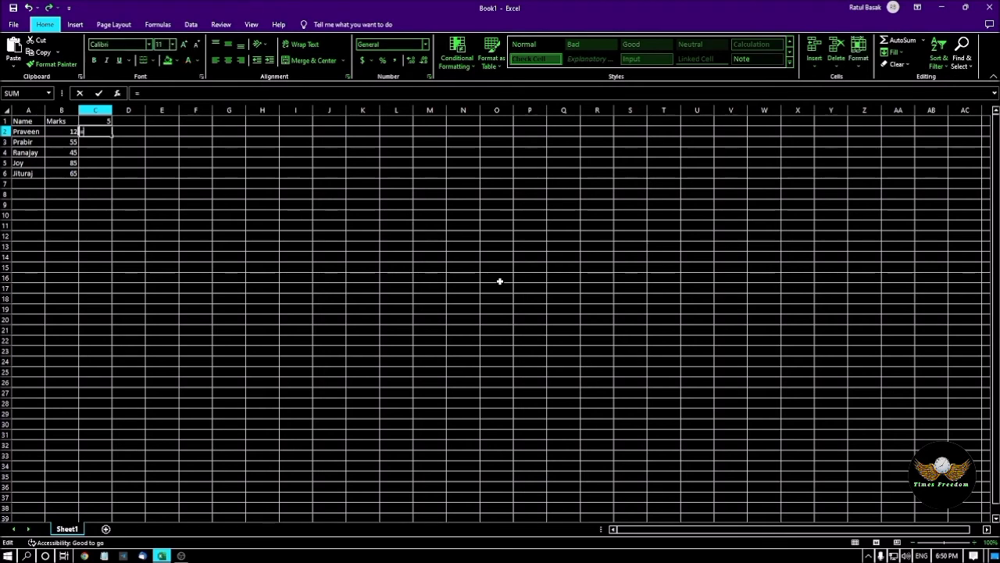
text(countif)
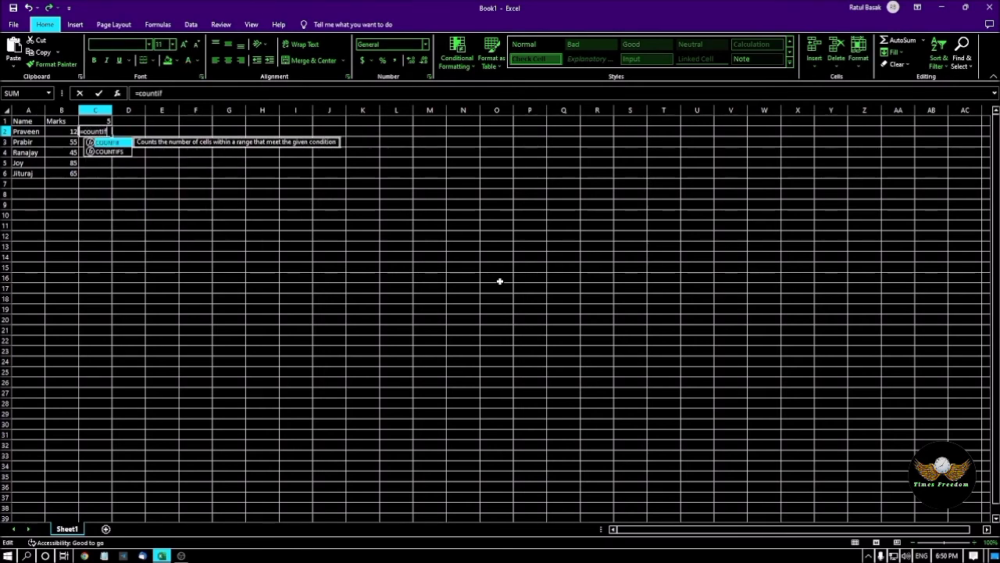
text())
key(BackSpace)
text(()
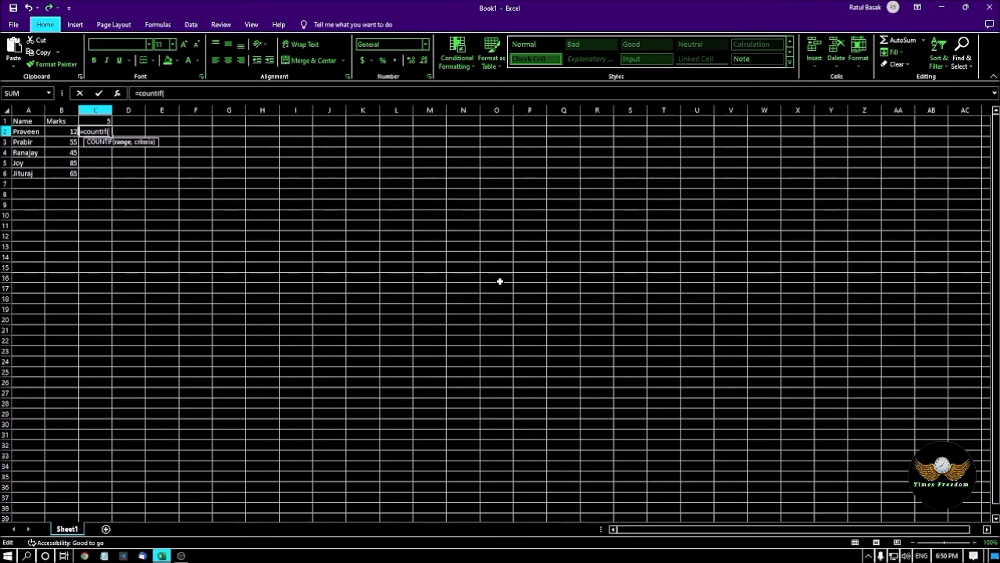
text(a1:b)
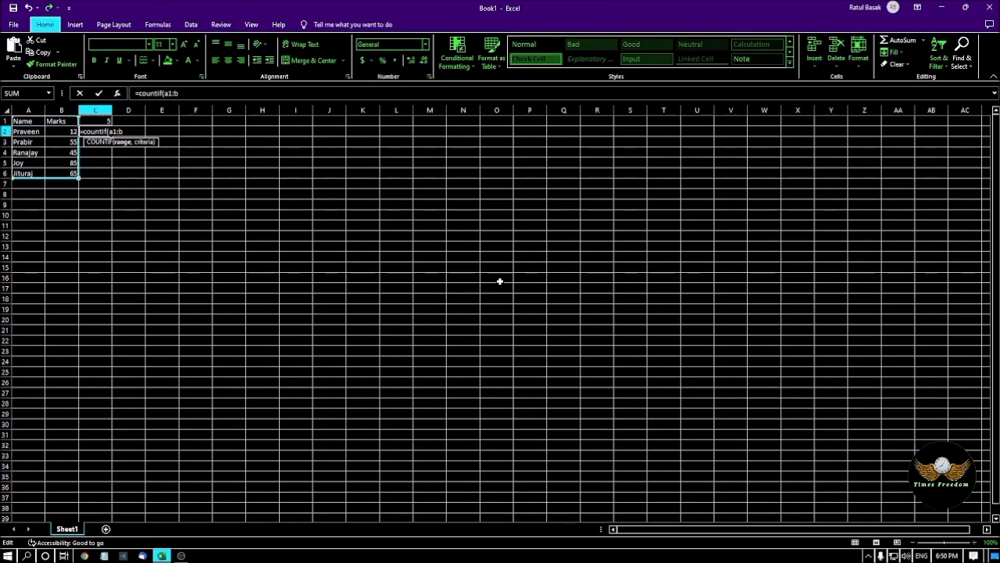
text(6,"*")
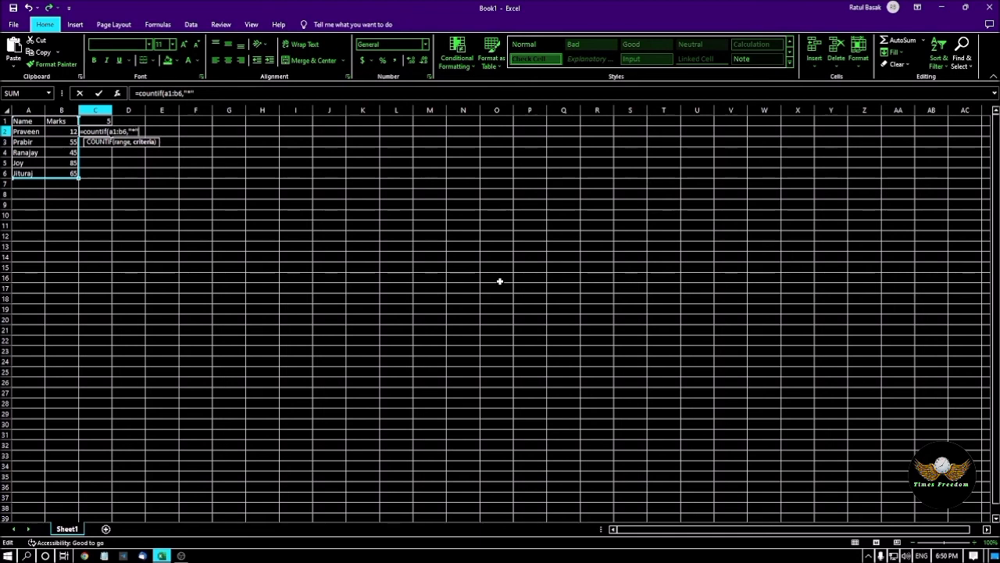
text())
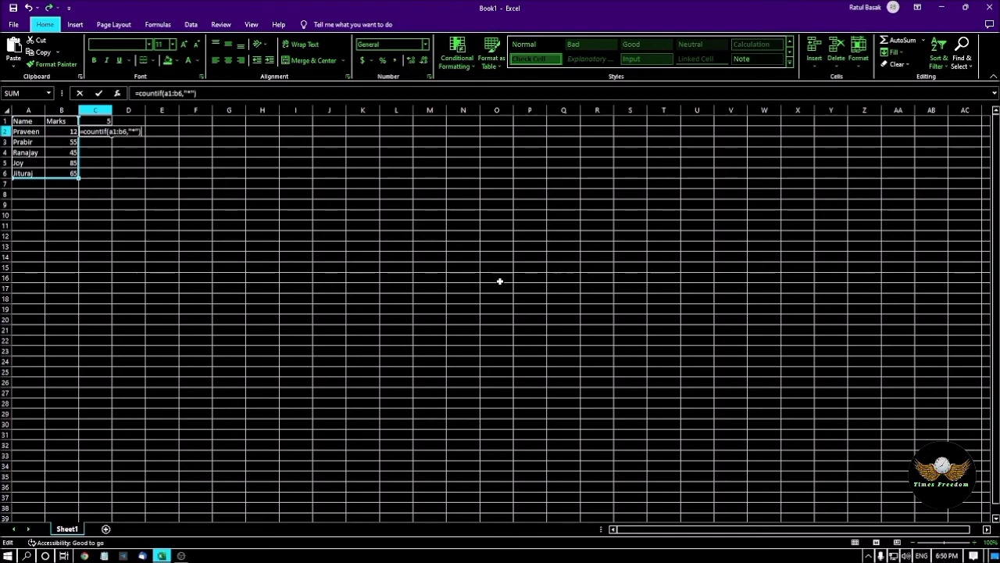
key(Return)
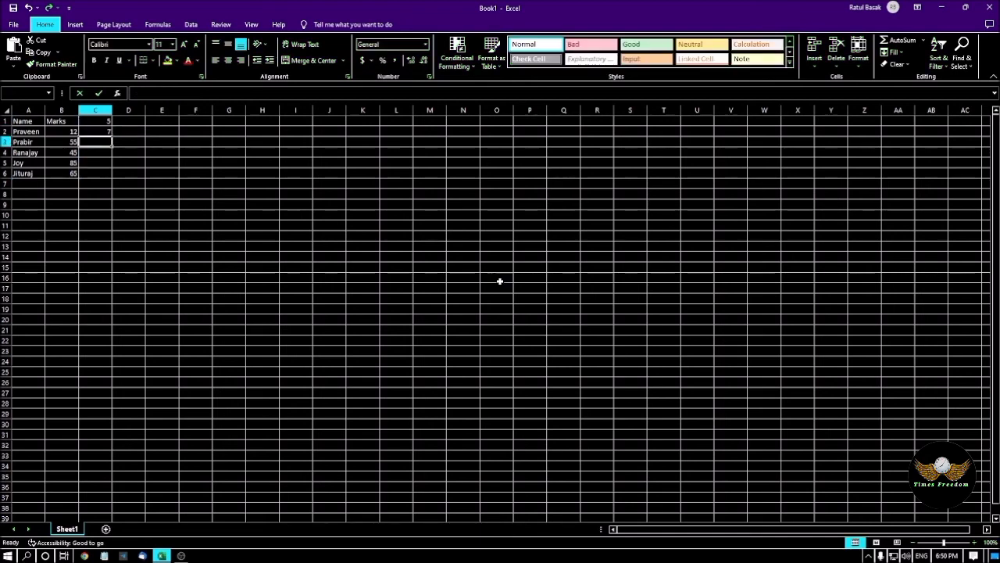
key(Up)
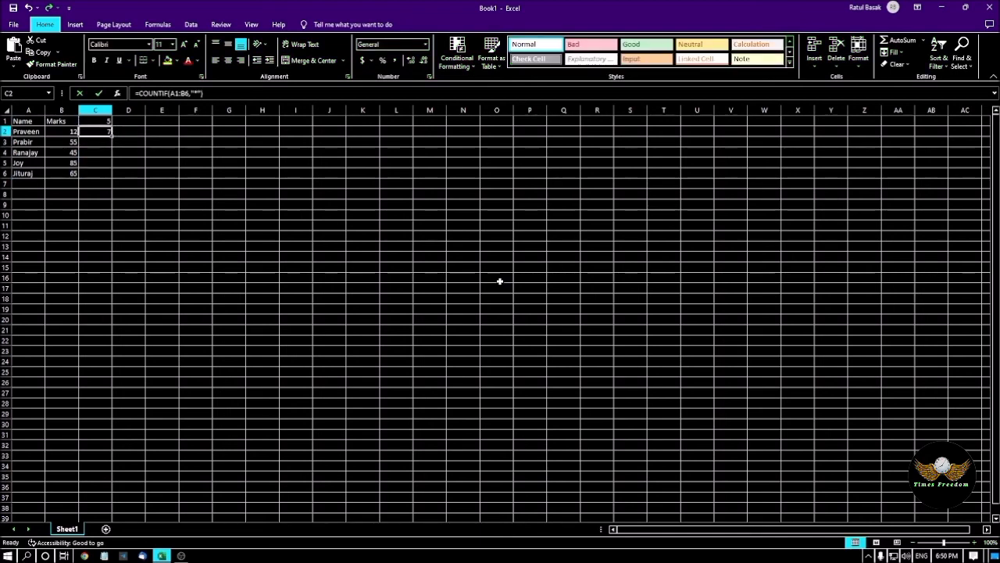